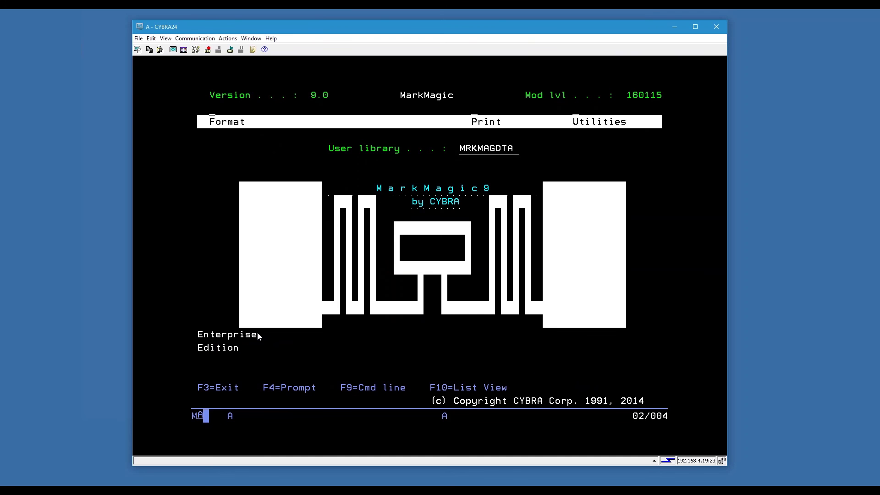
Switch the MarkMagic user library to WEBINAR316 and confirm creating it as a new user library.
key(Tab)
key(Tab)
key(Tab)
text(WEBINAR316)
key(Return)
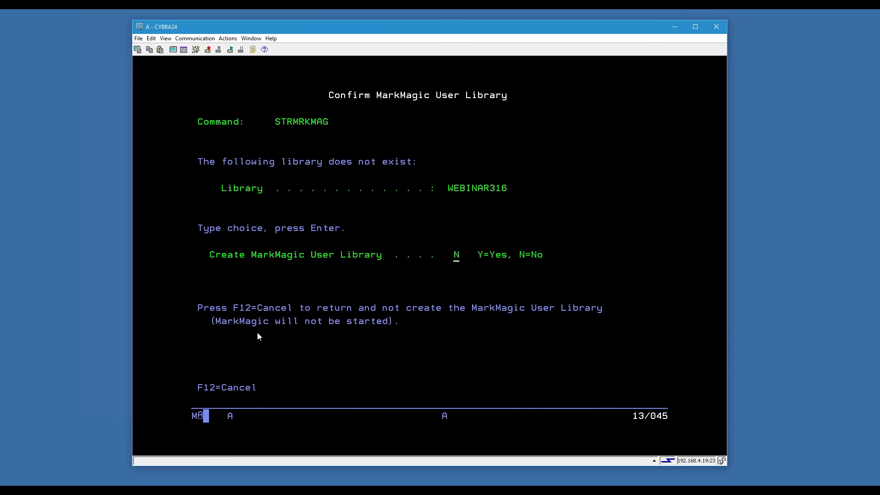
key(Down)
key(Up)
text(Y)
key(Return)
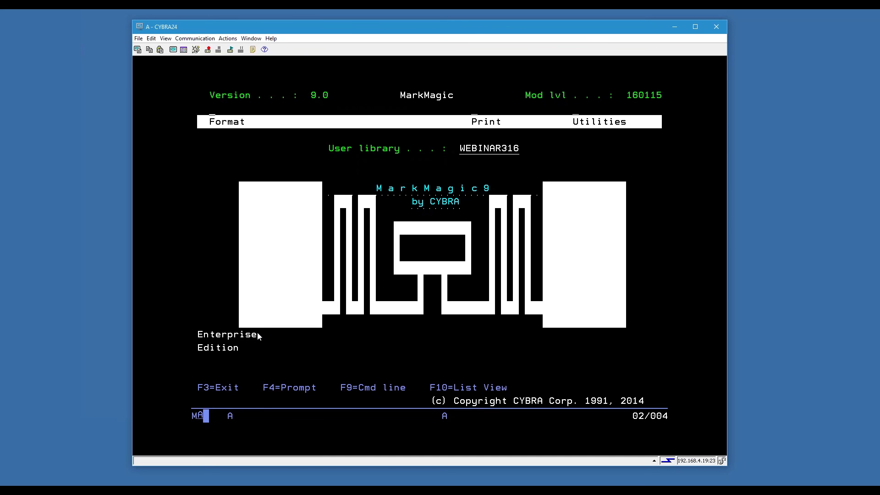
Check the new library's format list view and exit MarkMagic to the IBM i Main Menu.
key(F10)
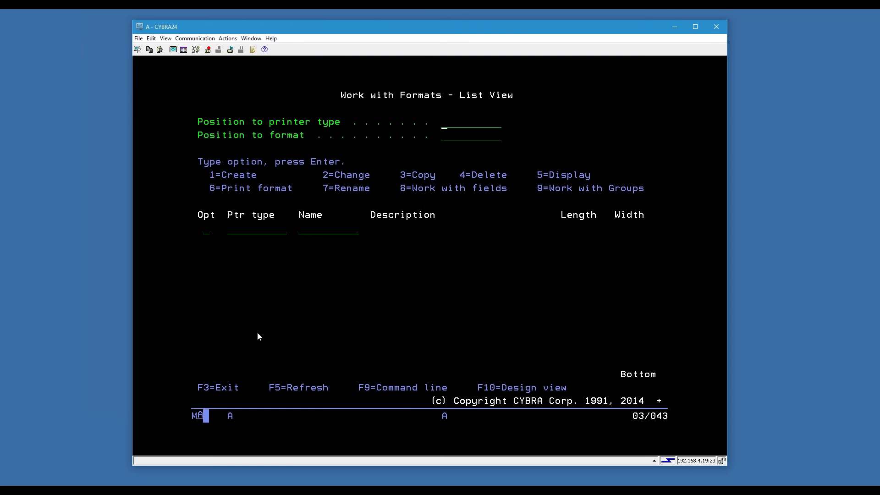
key(Return)
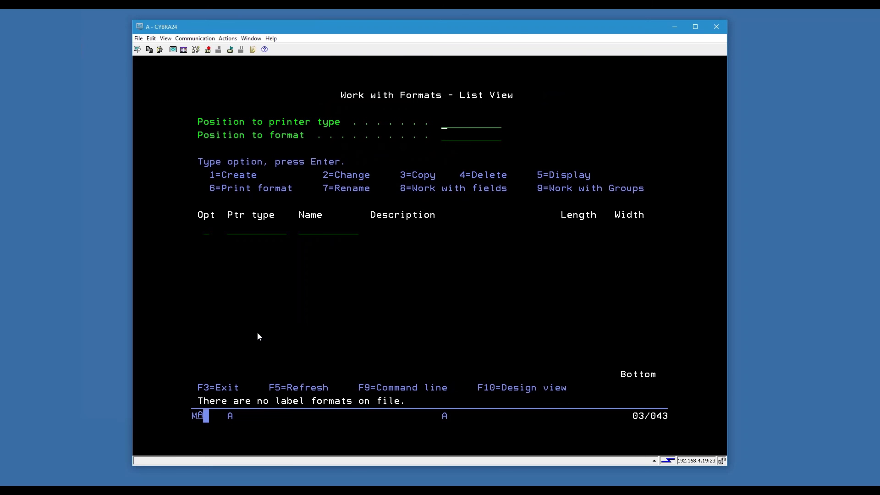
key(Return)
key(F3)
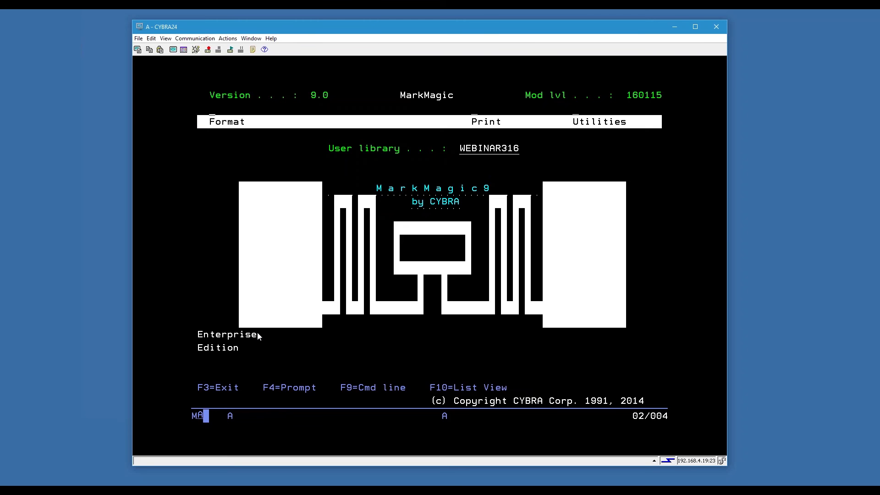
key(F3)
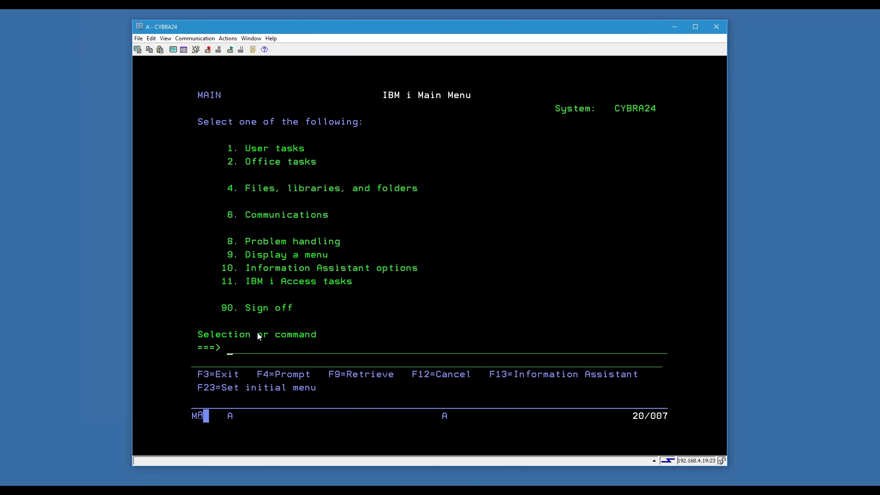
Run EDTLIBL and enter DEVLIB at sequence 30 and PRODLIB at sequence 40 of the library list.
text(EDTLIBL)
key(Return)
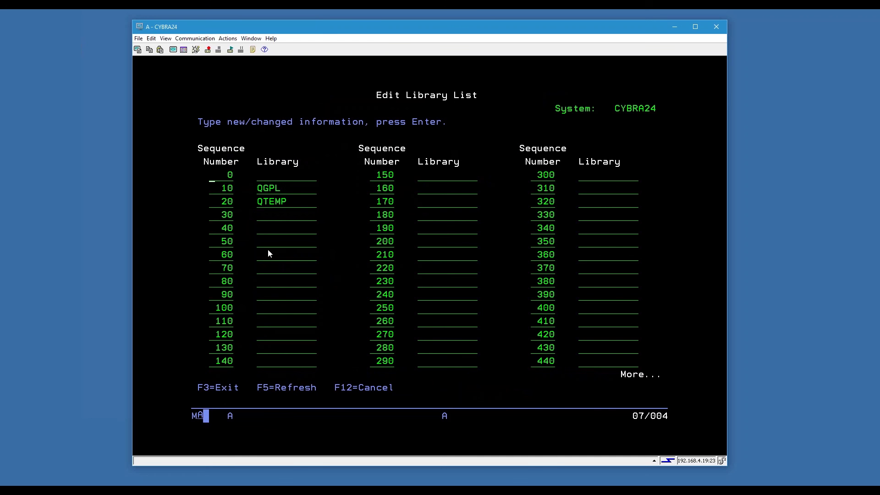
click(264, 216)
text(DEVLIB)
click(256, 227)
text(PRODLIB)
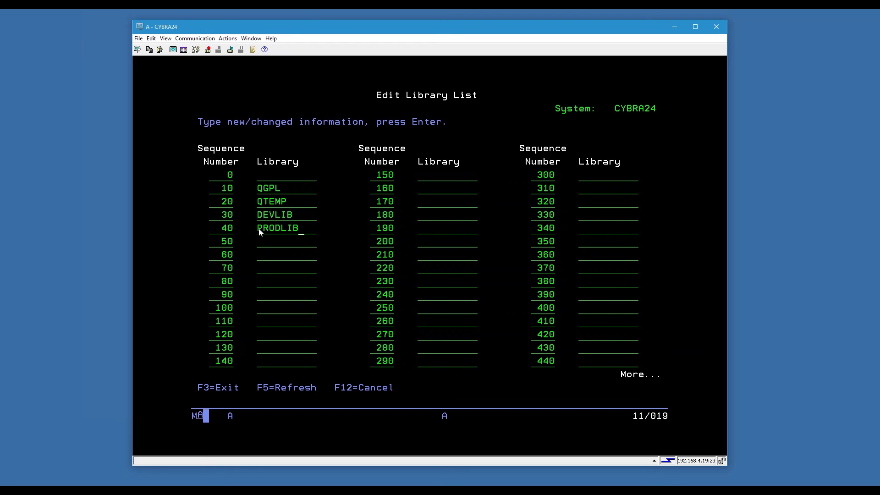
Enter KENSLIB at sequence 50 of the library list.
drag(258, 228, 298, 229)
click(318, 228)
click(262, 243)
text(KEN)
text(SLIN)
key(BackSpace)
text(IN)
key(BackSpace)
text(B)
Clear the library entries at sequences 30, 40 and 50.
click(259, 215)
key(Control_R)
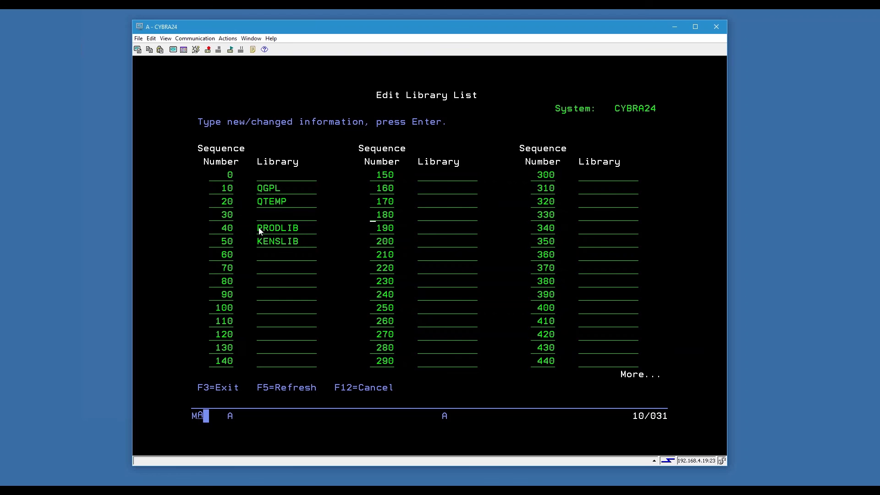
click(259, 228)
key(Control_R)
click(259, 241)
key(Control_R)
key(Home)
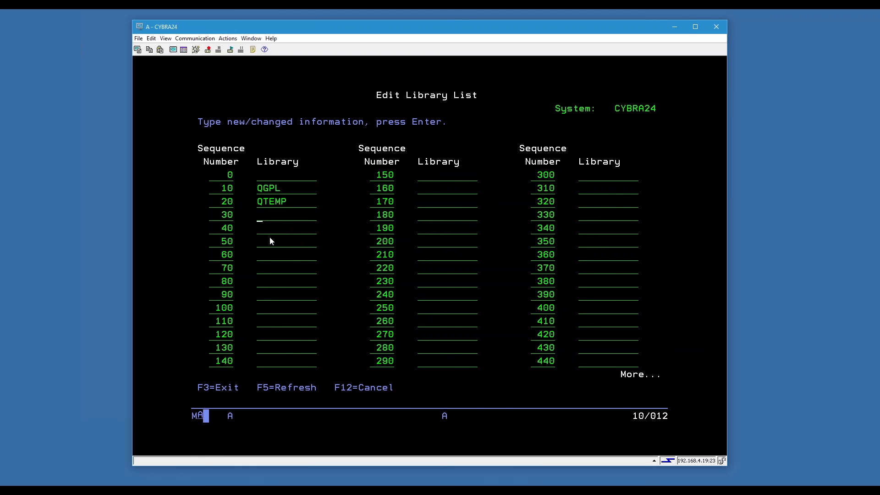
Enter PRODLIB at sequence 30 and DEVLIB at sequence 40 of the library list.
text(PRODLIB)
click(263, 232)
click(259, 229)
text(DEV)
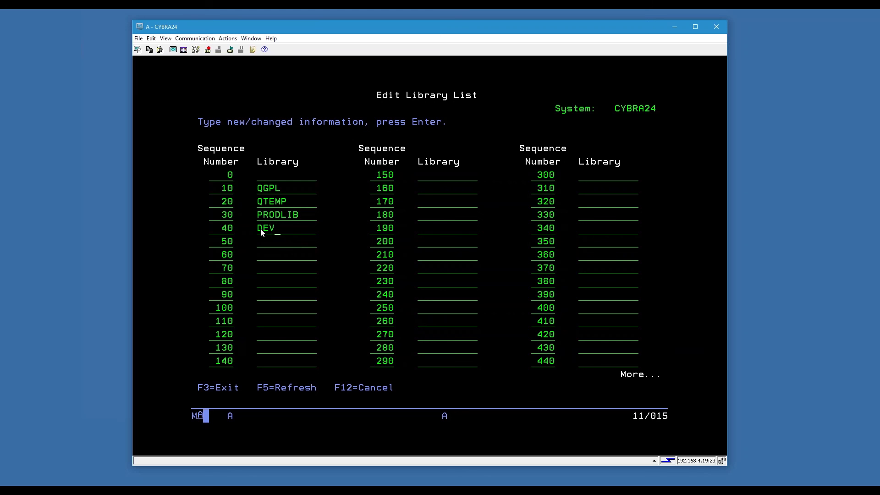
text(LIB)
drag(258, 215, 295, 233)
click(305, 232)
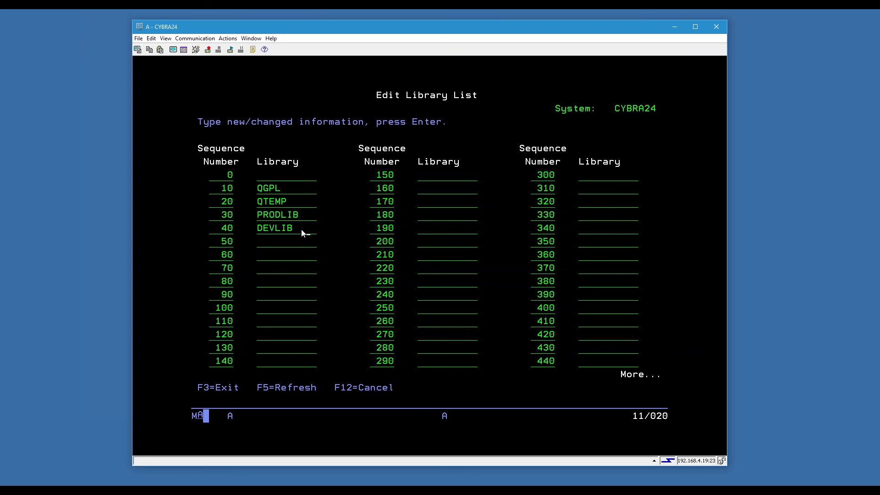
Try to swap the PRODLIB and DEVLIB entries so the development library comes first in the list.
click(267, 239)
click(259, 217)
text(DEV)
key(Delete)
click(263, 230)
text(PRO)
key(Delete)
key(Delete)
Clear the library entries at sequences 30 and 40 and close the library list editor.
click(263, 215)
key(Control_R)
click(261, 229)
key(Control_R)
key(Return)
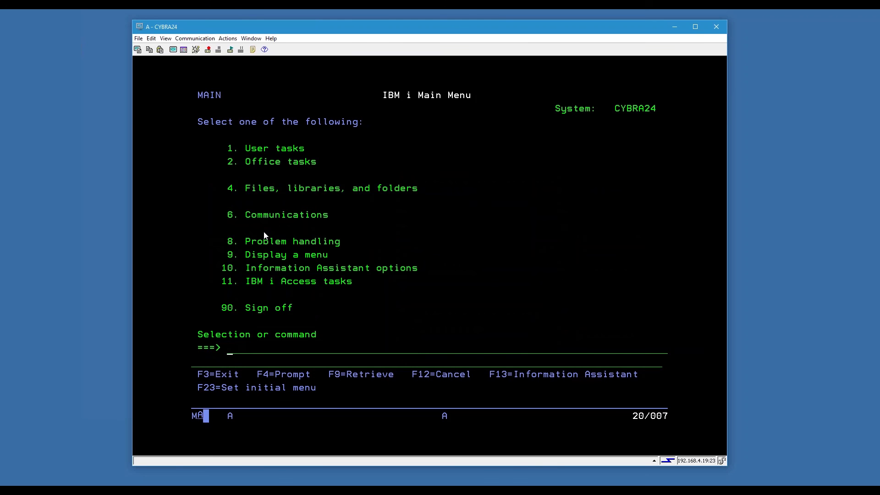
Start MarkMagic with the command STRMRKMAG WEBINAR and exit it back to the main menu.
text(STRMRKMAG WEBINAR)
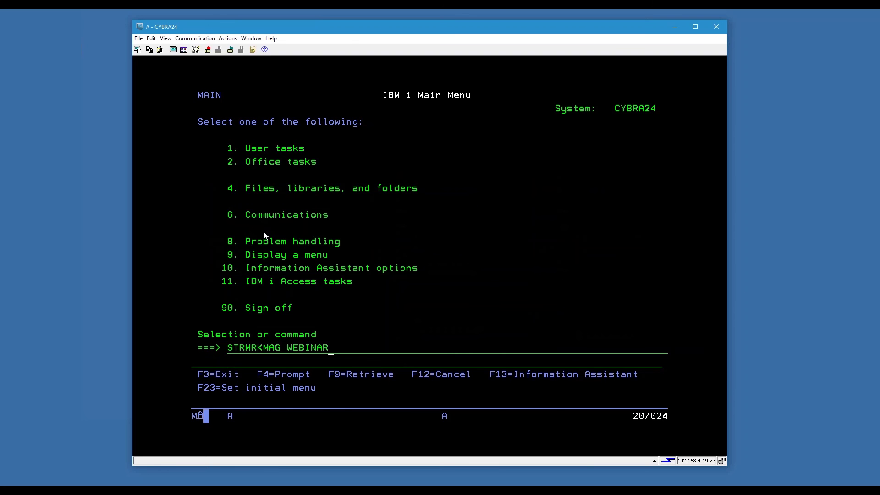
key(Return)
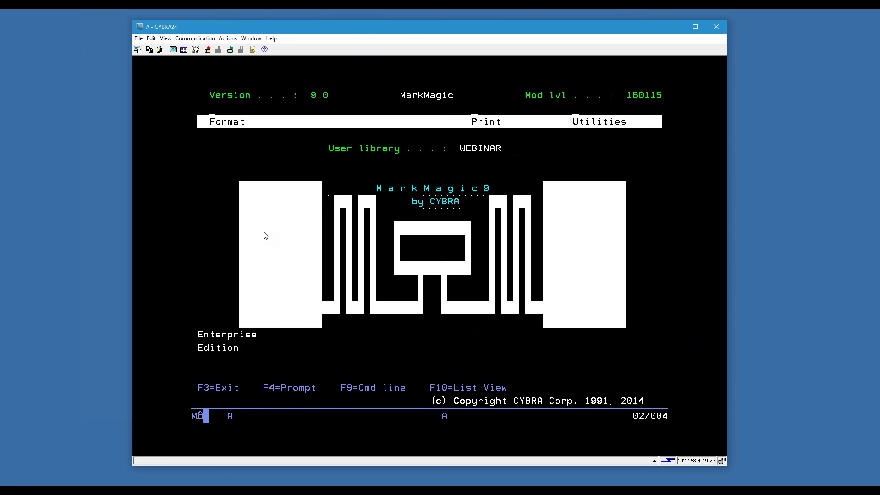
key(F3)
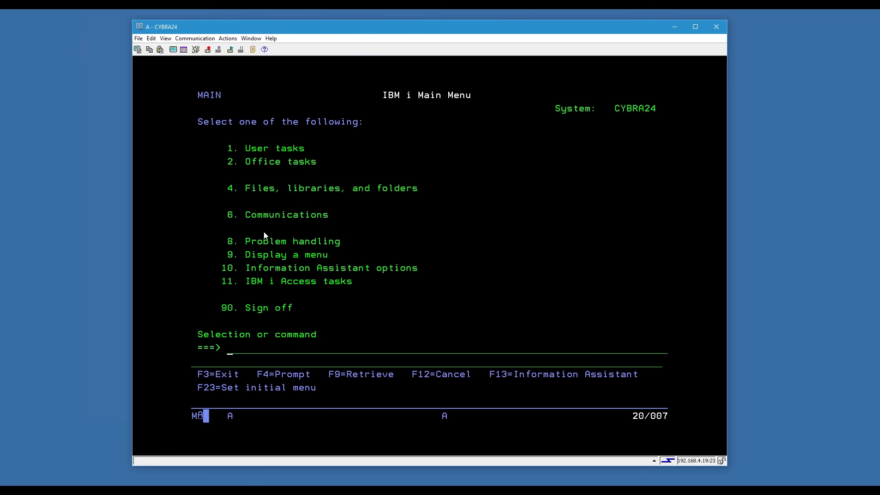
Recall the STRMRKMAG WEBINAR command and run it to start MarkMagic on that user library.
key(F9)
key(Right)
key(Right)
key(Right)
key(Right)
key(Right)
key(Right)
key(Right)
key(Right)
key(Right)
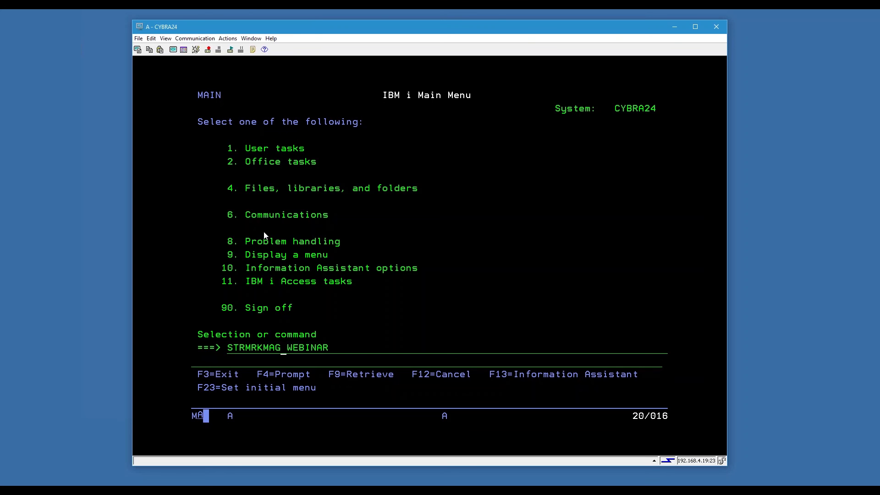
key(Left)
key(Return)
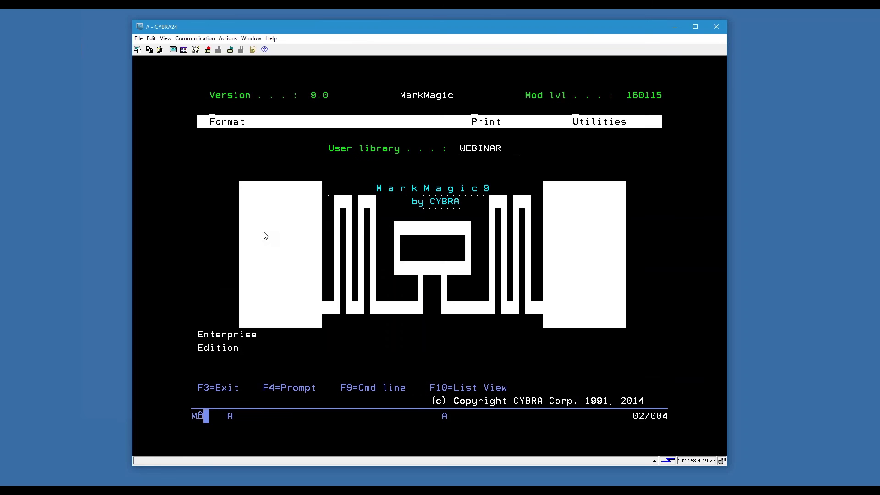
Browse the formats in the WEBINAR library's list view and return to the MarkMagic main screen.
key(Tab)
key(Tab)
key(Tab)
key(Tab)
key(F10)
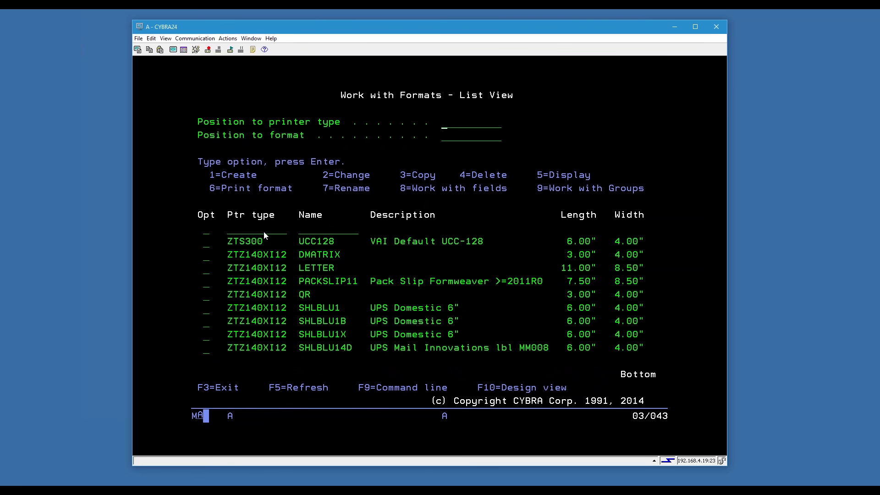
key(Page_Up)
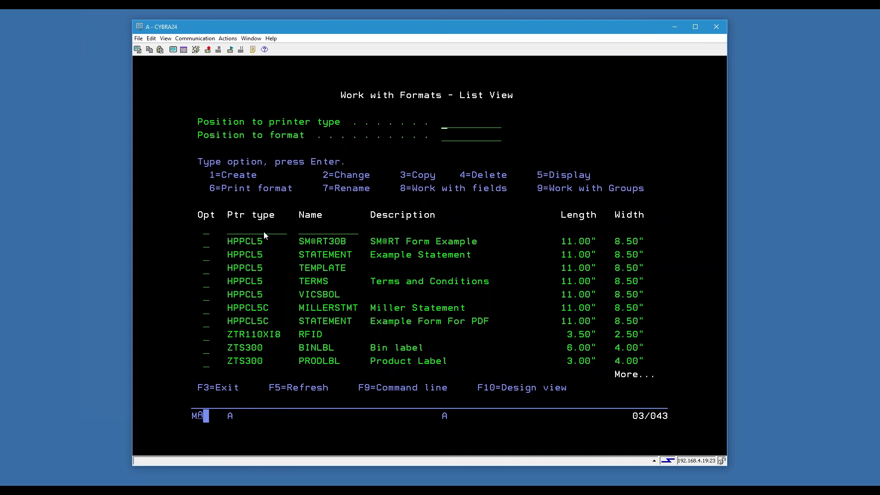
key(Page_Up)
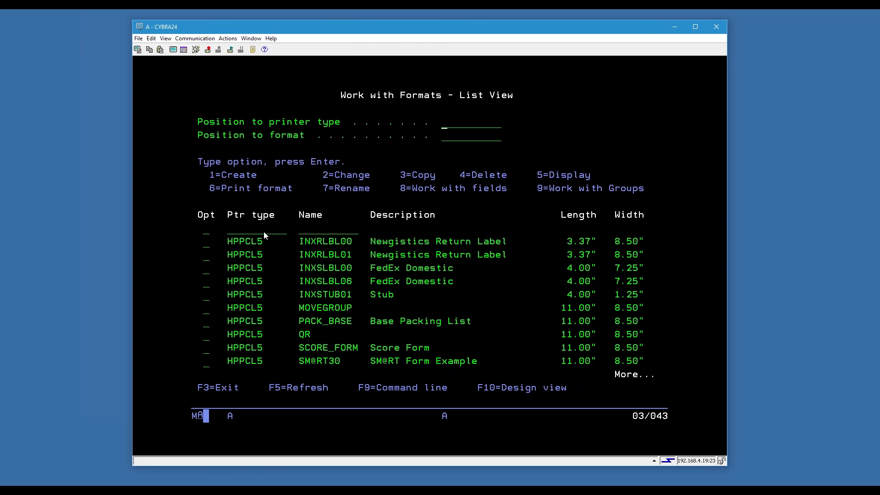
key(Page_Down)
key(Page_Up)
key(F3)
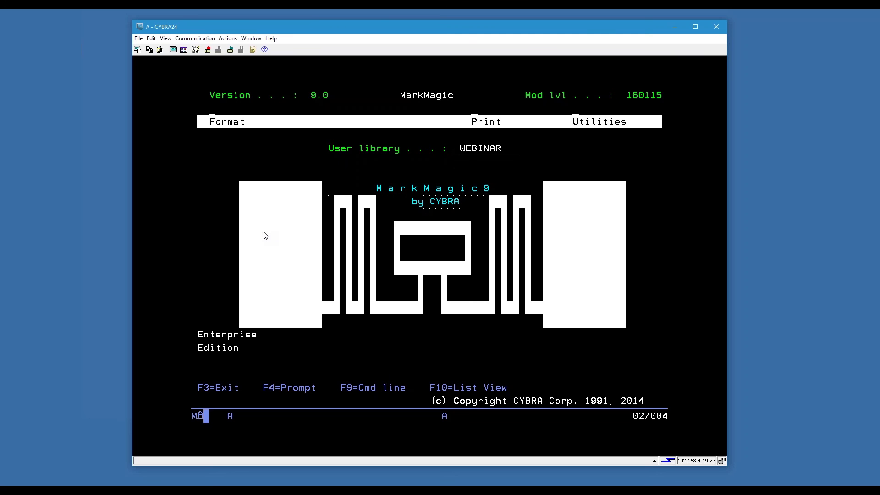
Open the export utility for MarkMagic objects in the WEBINAR library.
key(Tab)
key(Tab)
text(u)
key(Return)
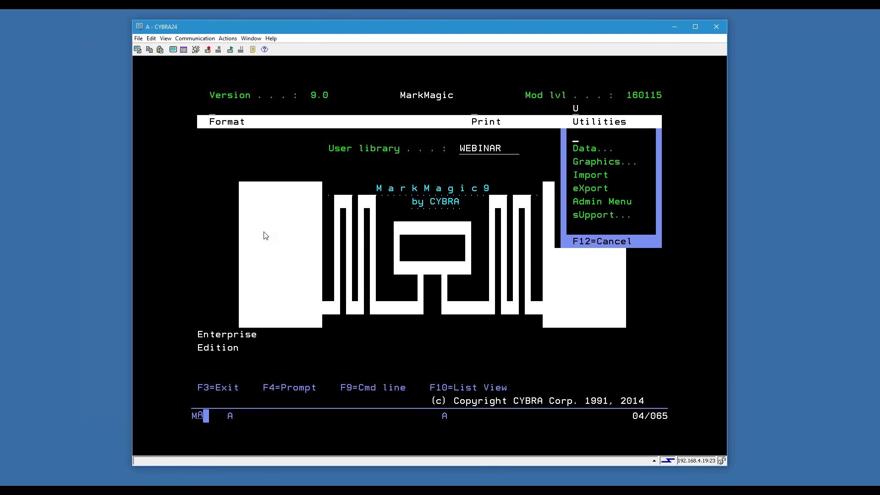
key(Down)
key(Down)
key(Down)
key(Down)
key(Up)
key(Down)
key(Return)
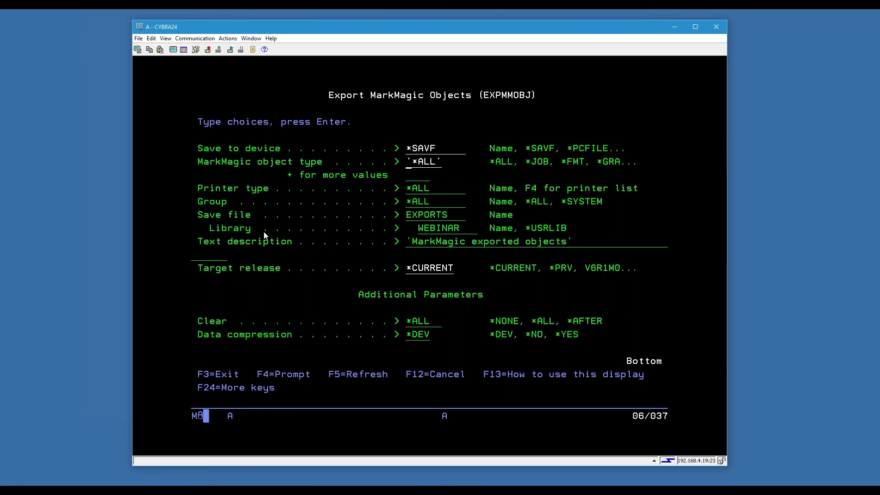
Check the available object types, keep *ALL, and submit the export to save file EXPORTS in library WEBINAR.
key(F4)
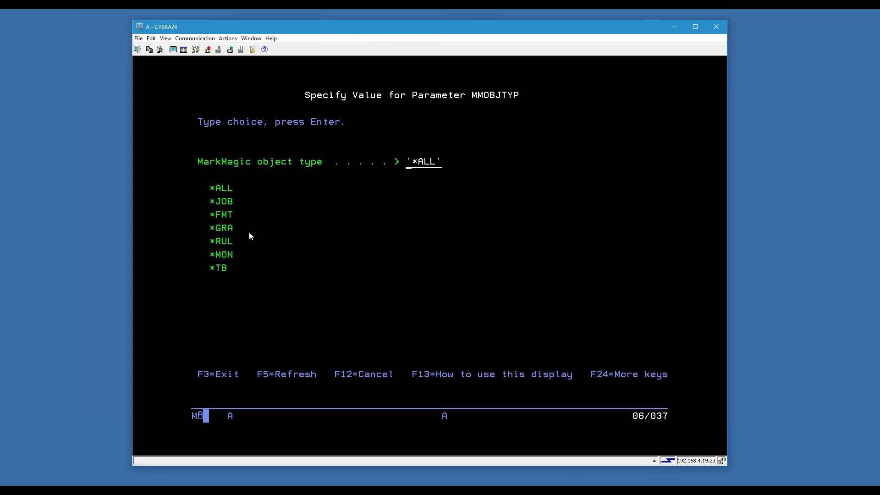
key(Return)
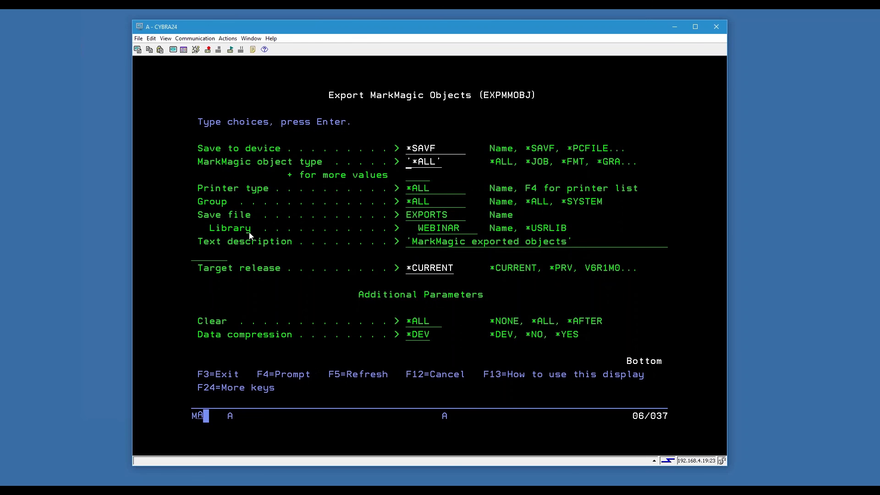
key(Tab)
key(Tab)
key(Tab)
key(Tab)
key(Tab)
key(Tab)
key(Return)
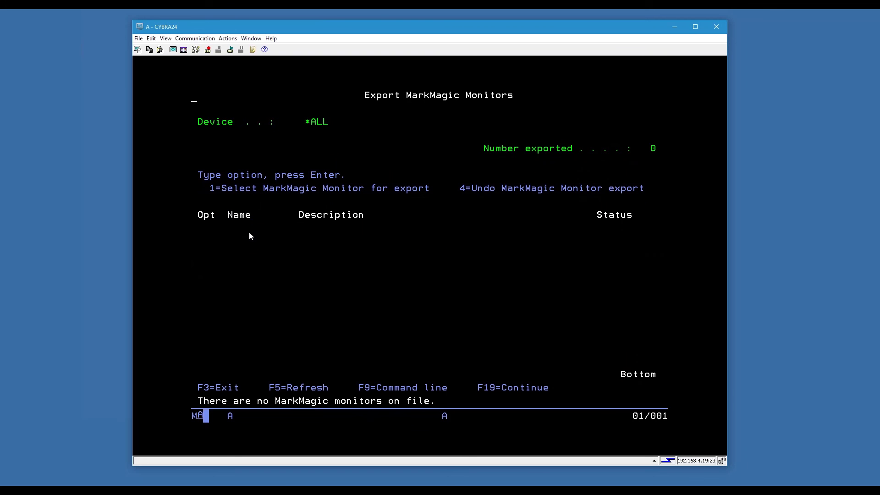
Continue past the monitors and select the DUPLEX job of group WEBINAR for export.
key(shift+F7)
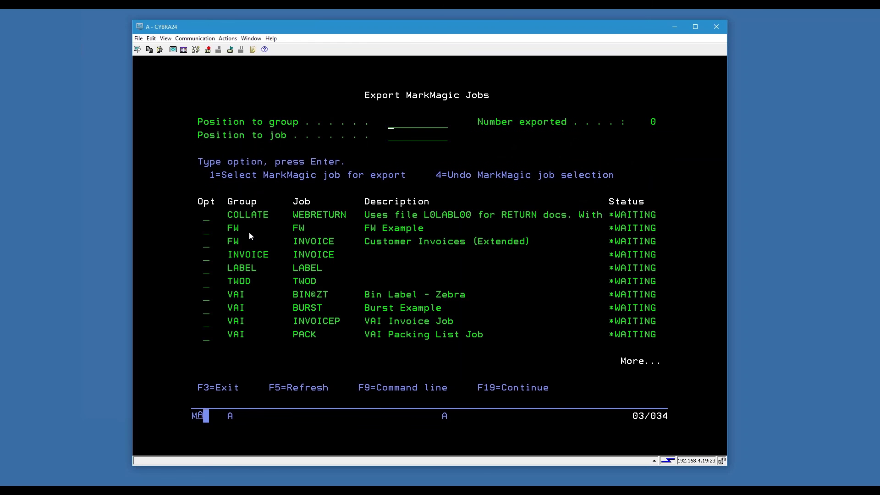
key(Tab)
key(Tab)
key(Tab)
key(Tab)
key(Tab)
key(Page_Down)
key(Tab)
key(Tab)
key(Tab)
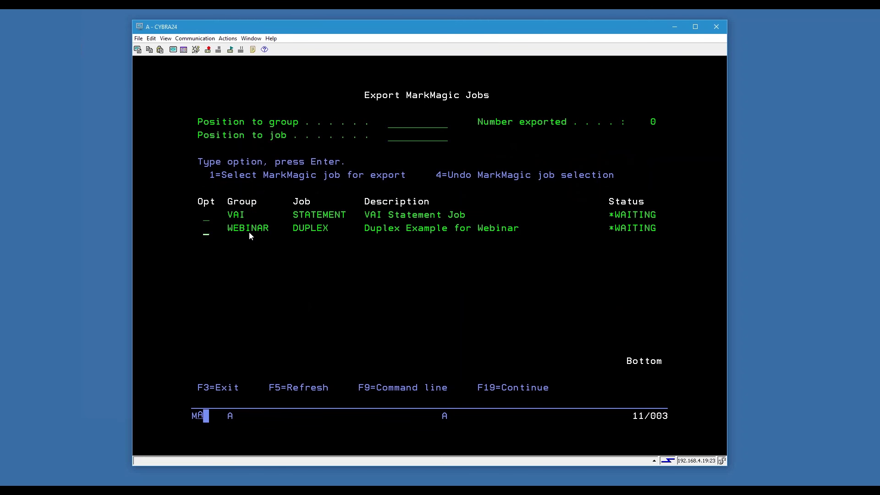
text(1)
key(Return)
key(Return)
click(207, 232)
text(1)
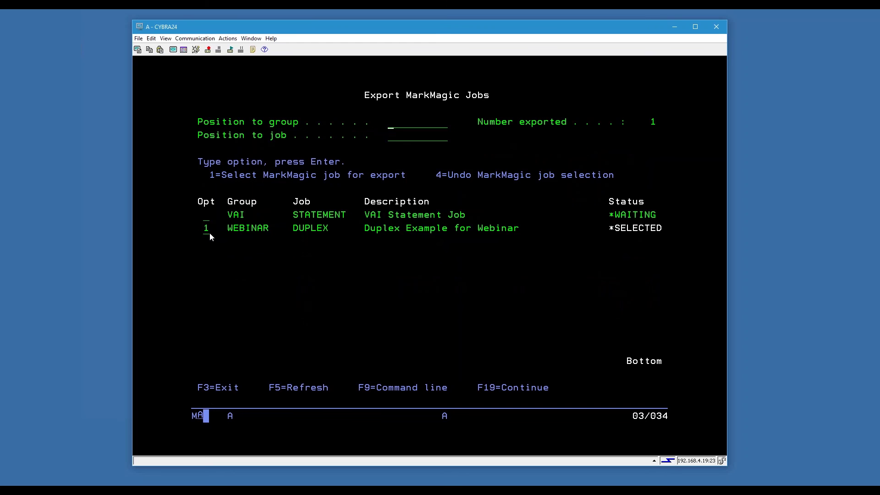
click(210, 232)
Continue to the format export list and mark the HPPCL5 STATEMENT format for export.
key(shift+F7)
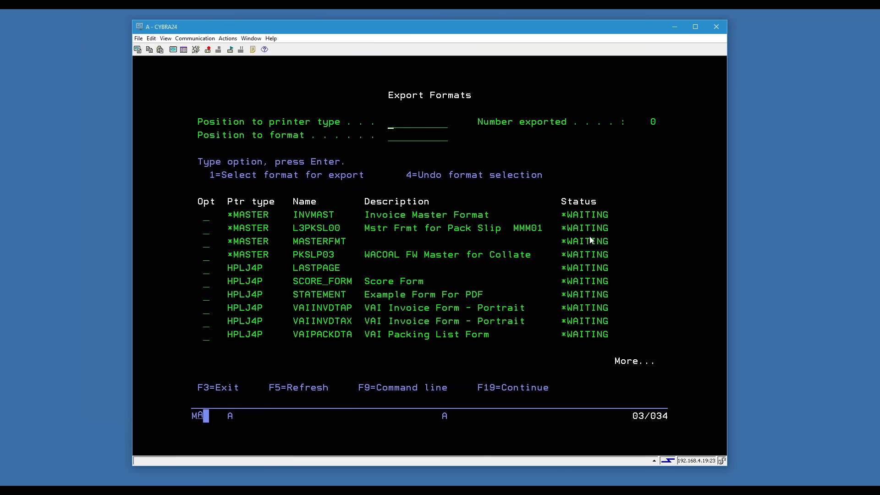
key(Page_Down)
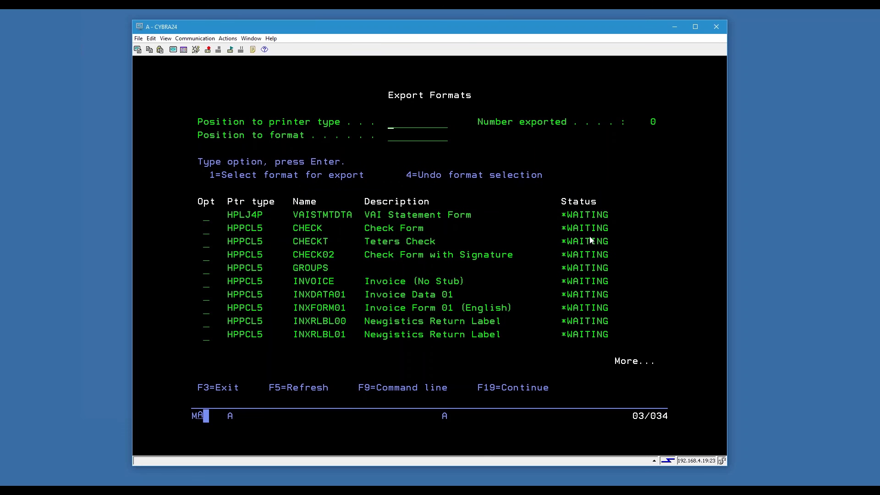
key(Page_Down)
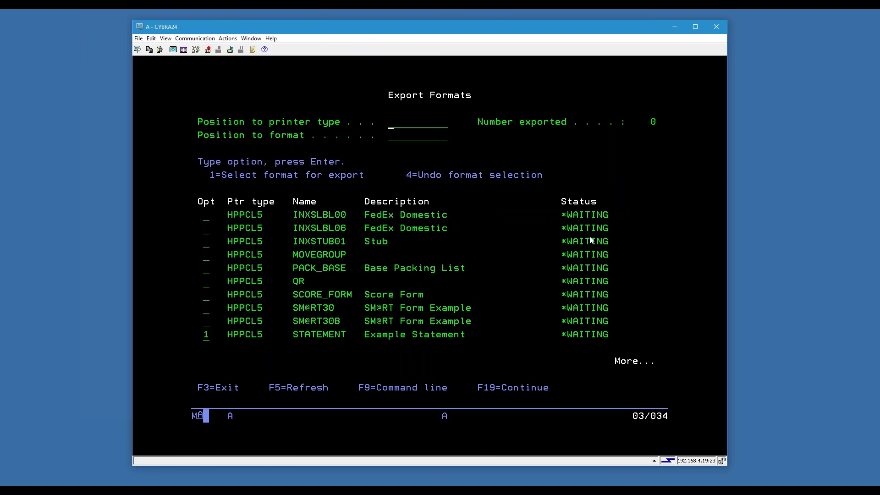
key(Down)
key(Down)
key(Down)
key(Down)
key(Down)
key(Down)
key(Down)
key(Tab)
key(Down)
key(Down)
key(Down)
key(Down)
key(Down)
key(Down)
key(Down)
key(Down)
key(Return)
Mark the HPPCL5 TERMS format for export.
key(Tab)
key(Tab)
key(Down)
text(1)
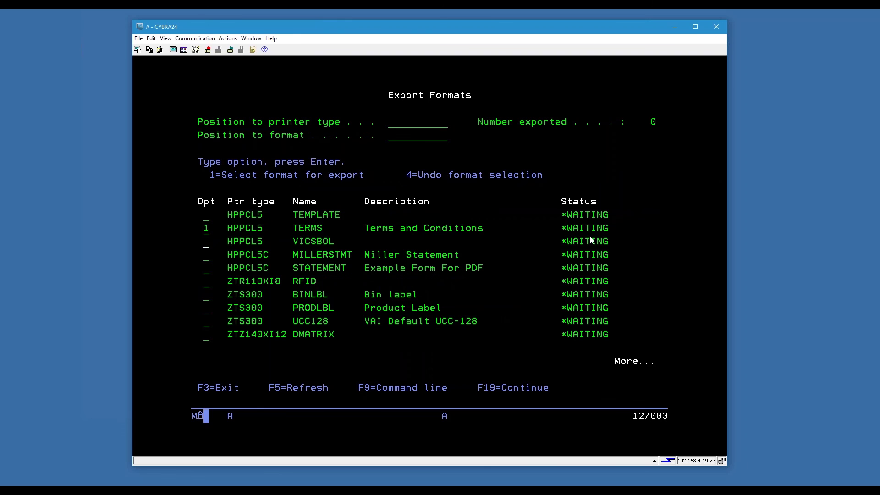
Mark the ZTS300 formats BINLBL, PRODLBL and UCC128 for export and confirm the export of all marked formats.
key(Down)
key(Down)
key(Down)
key(Down)
text(111)
key(Return)
key(Return)
key(Return)
key(Return)
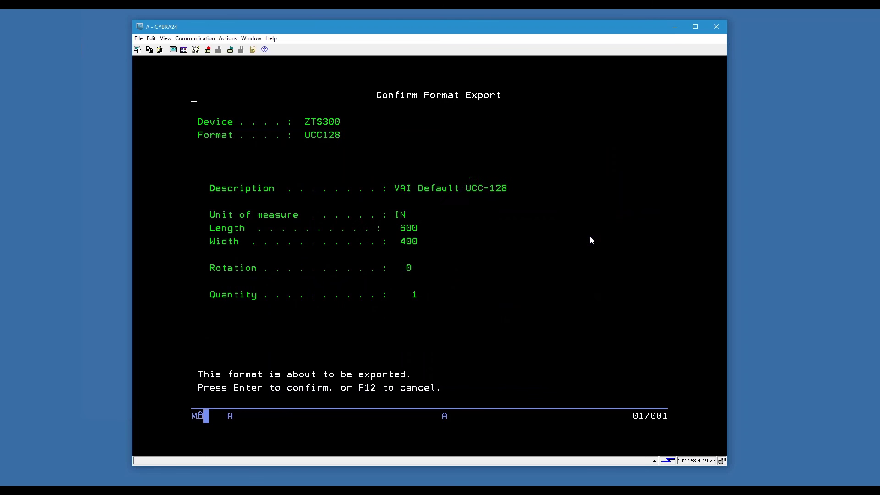
key(Return)
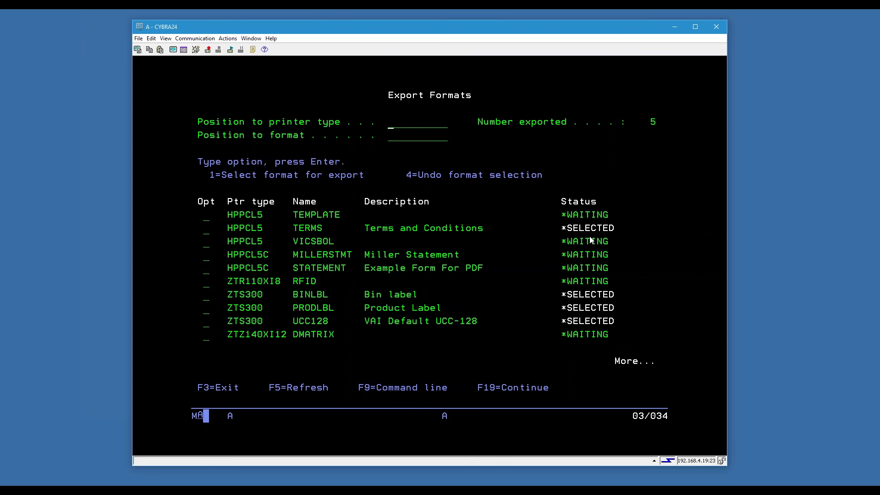
Continue to the graphics export list and confirm PCL graphic number 1, the CYBRA Logo, for export.
key(shift+F7)
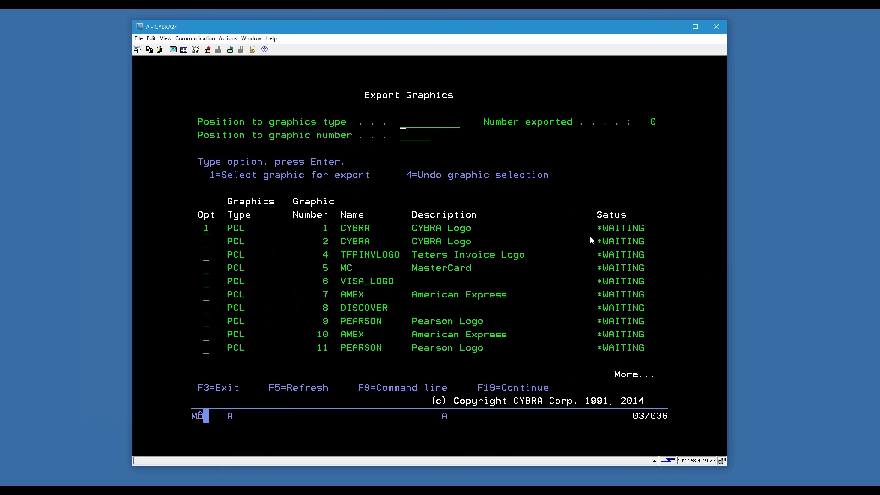
key(Down)
key(Down)
key(Tab)
key(Tab)
key(Return)
key(Return)
Continue to the rules export list and confirm the EMAIL rule for export.
key(F19)
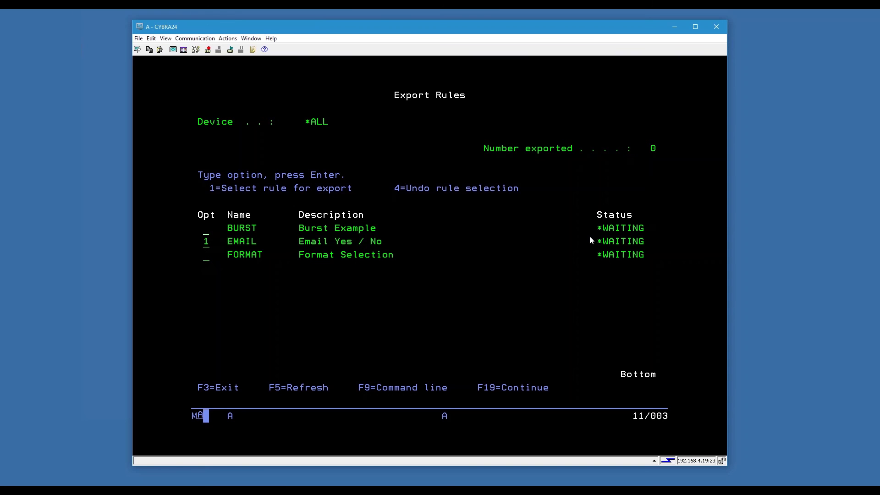
key(Return)
key(Return)
Finish the export without selecting any text blocks and close the Utilities options.
key(shift+F7)
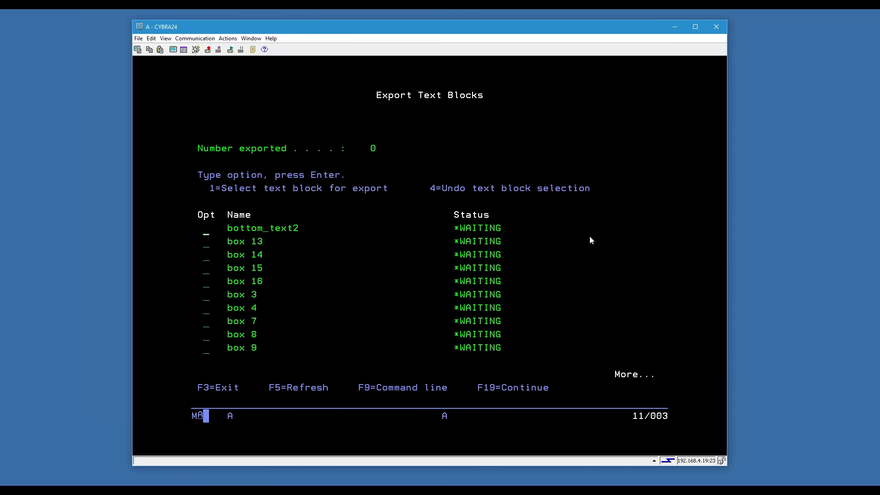
key(shift+F7)
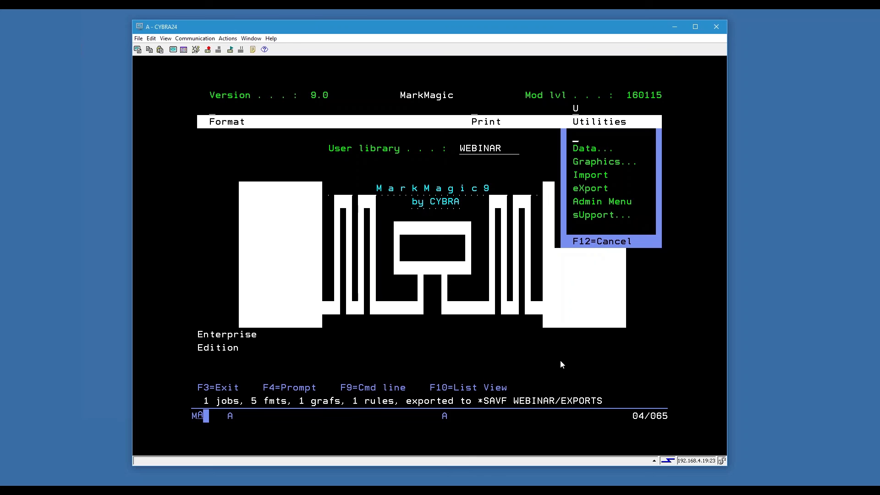
click(526, 318)
key(F12)
Change the user library to WEBINAR316 and submit it.
click(462, 150)
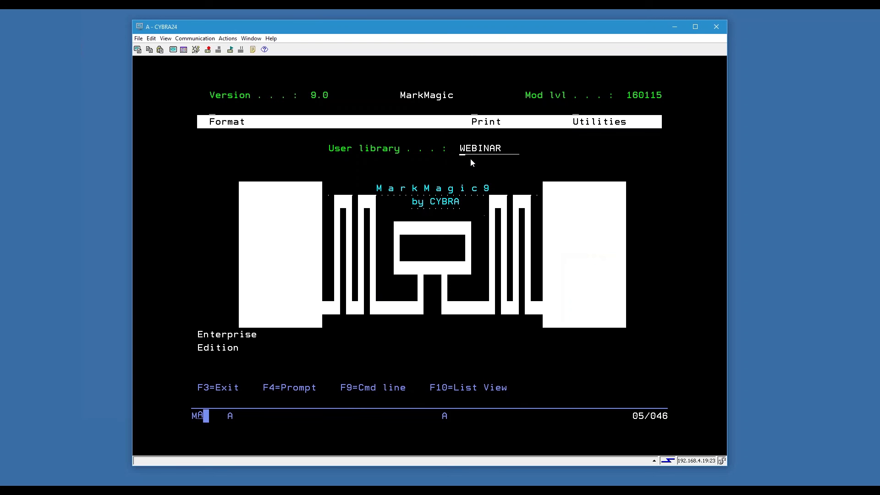
key(Right)
key(Right)
key(Right)
key(Right)
key(Right)
text(3)
key(BackSpace)
text(316)
drag(459, 142, 525, 155)
click(481, 176)
click(477, 153)
key(Return)
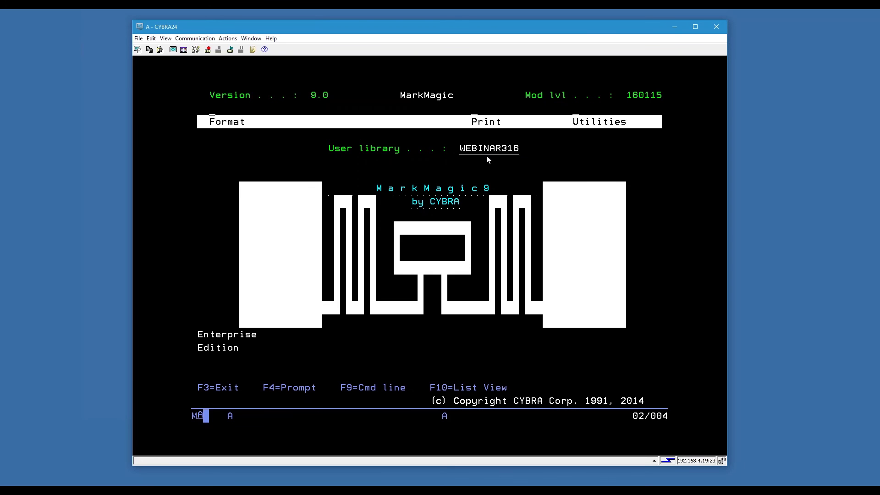
Open the Import MarkMagic Objects utility for the WEBINAR316 library.
key(Tab)
key(Tab)
text(U)
key(Return)
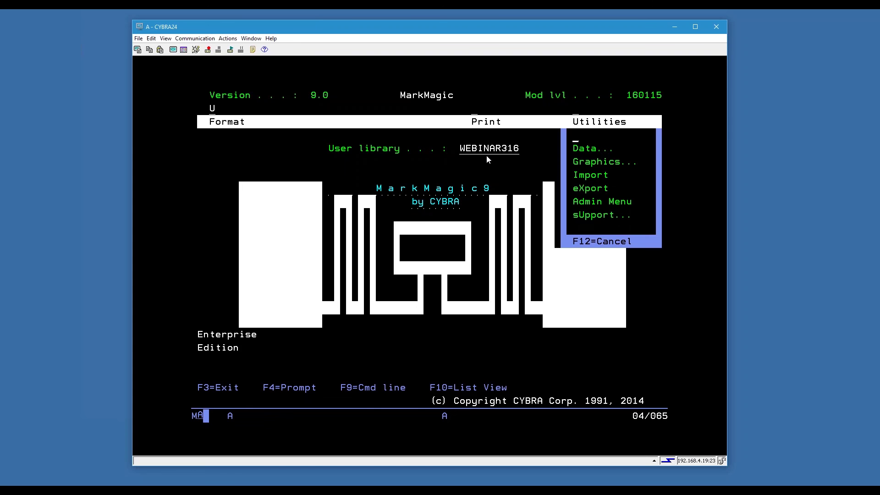
text(I)
key(Return)
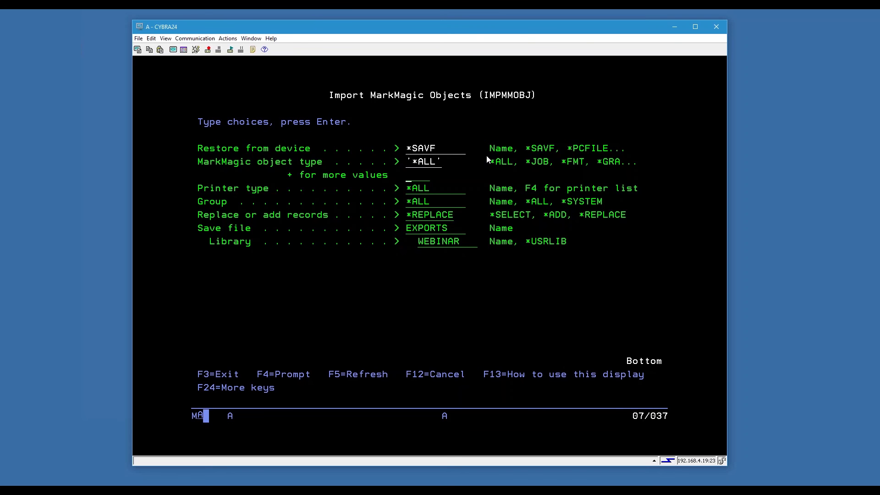
Review the import parameters from the MarkMagic object type through the replace-or-add records setting.
key(Down)
key(Up)
key(Down)
key(Tab)
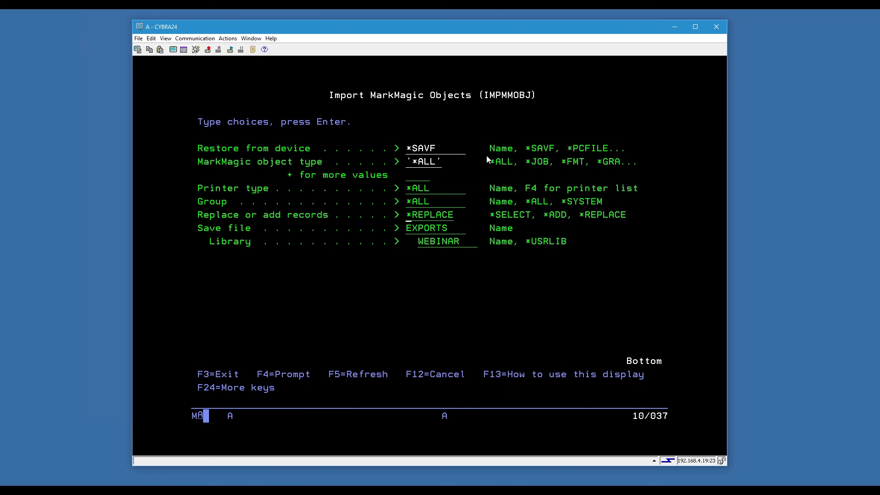